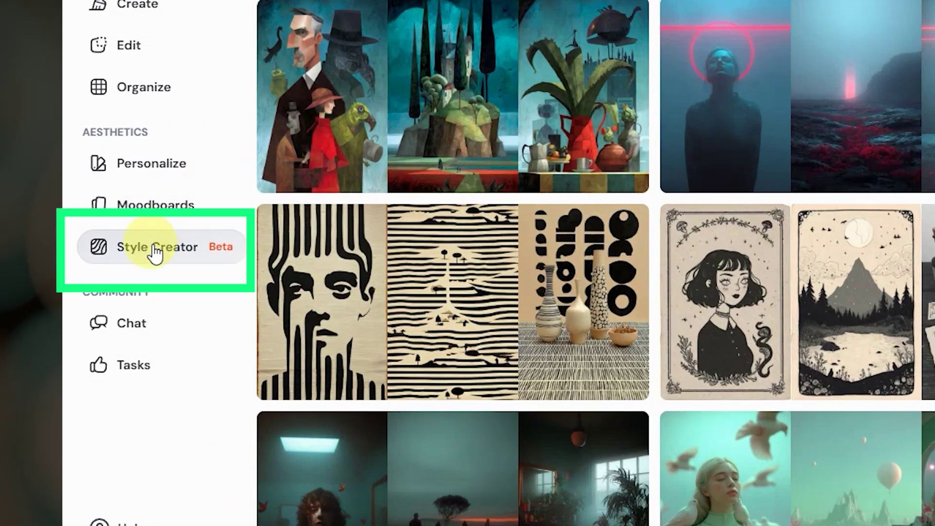
Start a Style Creator session with the prompt 'a person'
{"action": "left_click", "coordinate": [177, 253]}
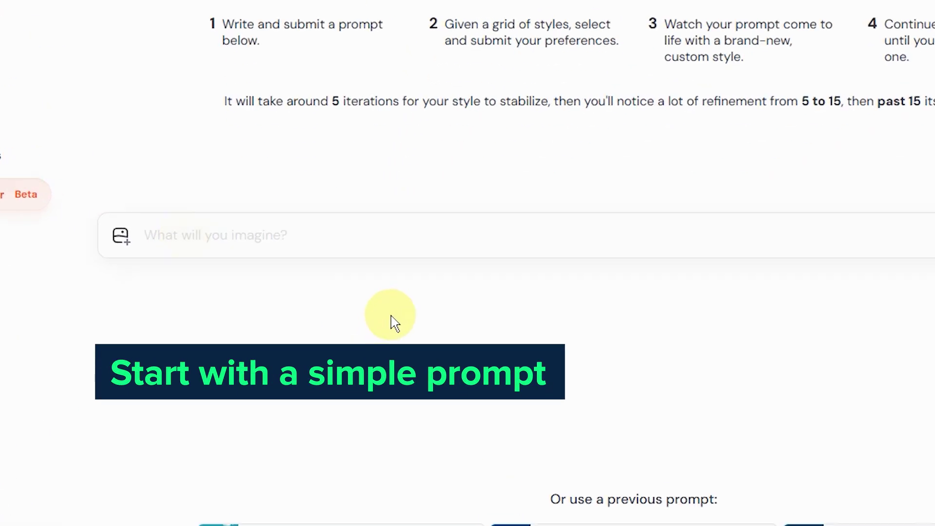
{"action": "type", "text": "a person"}
{"action": "key", "text": "Return"}
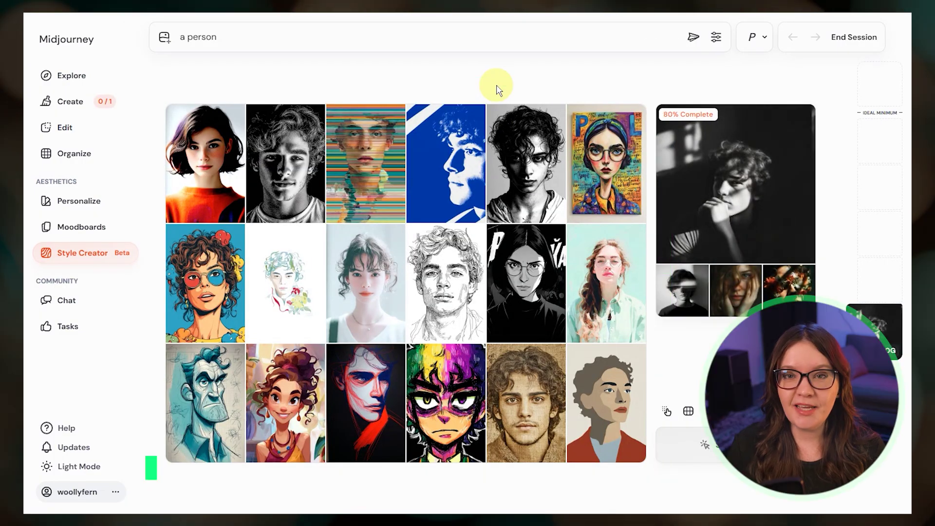
Like the blue profile style and mark a portrait as preferred in the first grid
{"action": "left_click", "coordinate": [434, 189]}
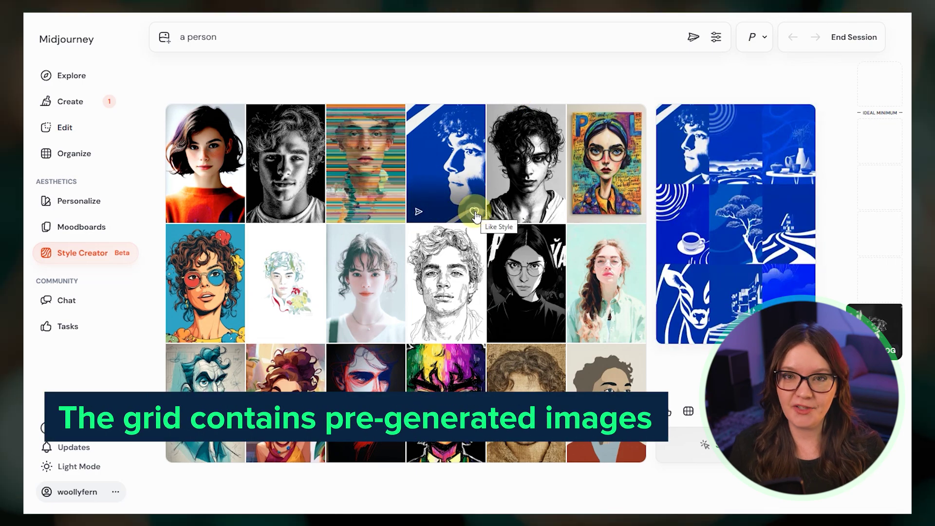
{"action": "left_click", "coordinate": [463, 140]}
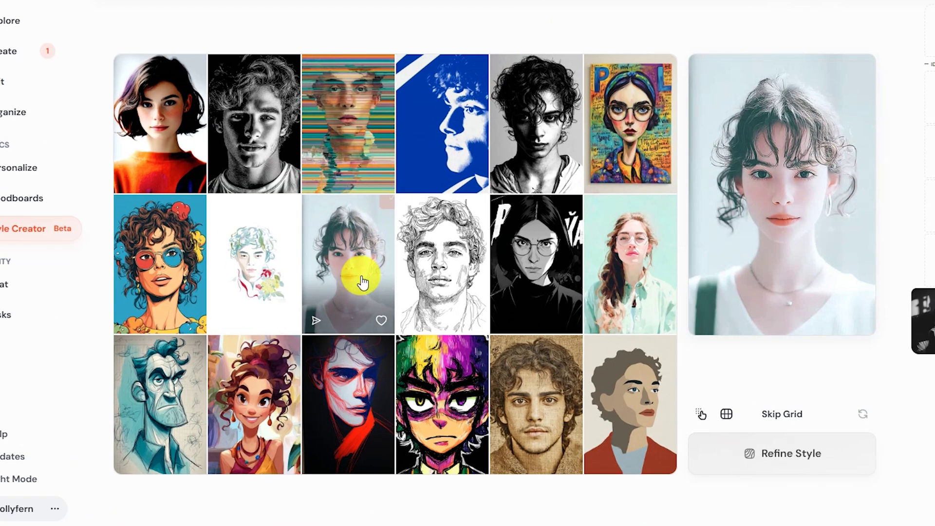
{"action": "left_click", "coordinate": [361, 282]}
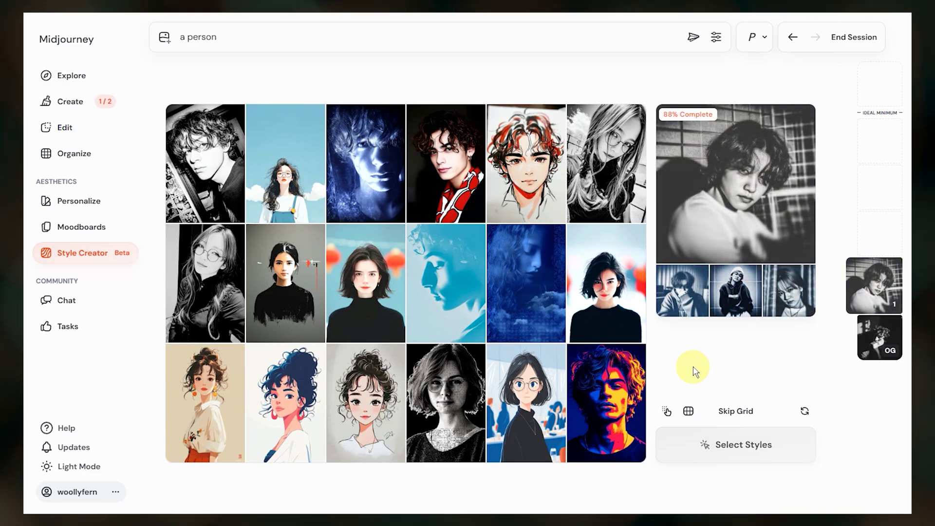
Skip to a fresh grid, mark three portraits as preferred, and refine the style
{"action": "left_click", "coordinate": [729, 411]}
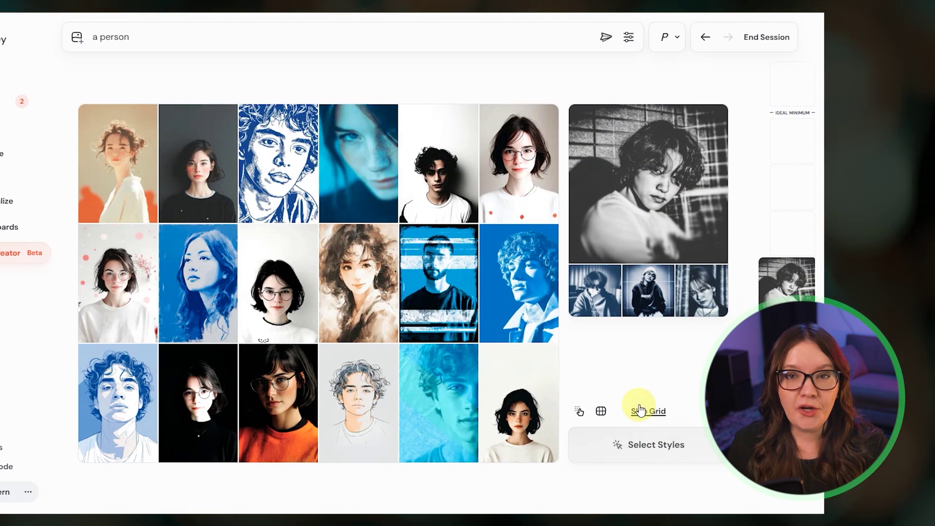
{"action": "left_click", "coordinate": [446, 165]}
{"action": "left_click", "coordinate": [213, 173]}
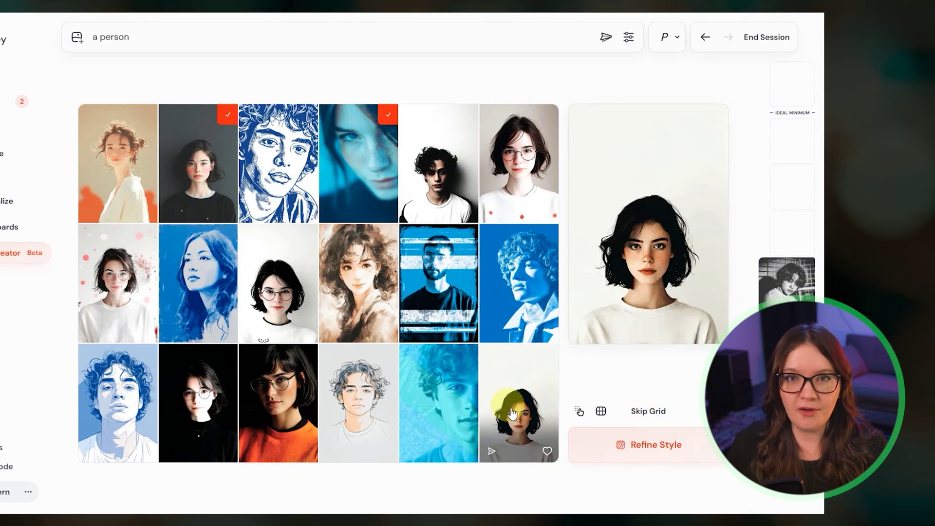
{"action": "left_click", "coordinate": [519, 404]}
{"action": "left_click", "coordinate": [660, 444]}
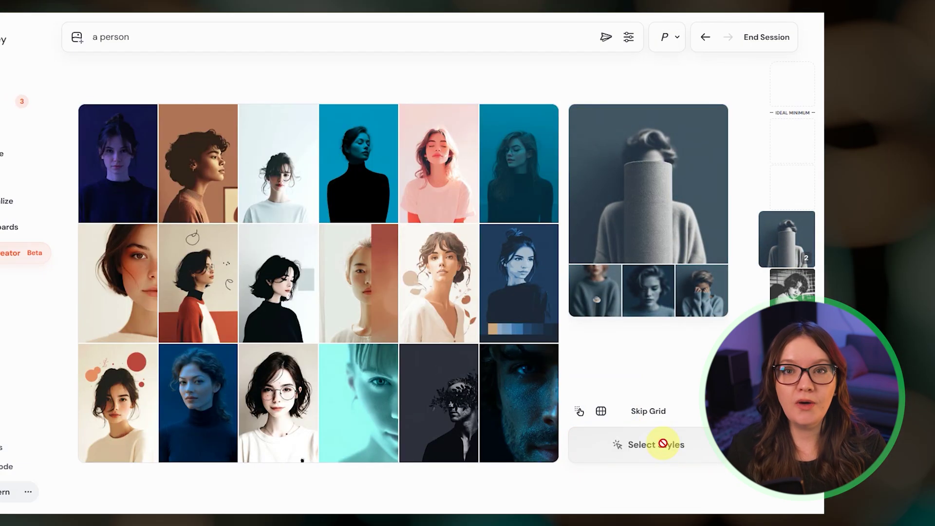
Run three more refine rounds with two portraits each, including glowing-glasses and sweater portraits
{"action": "left_click", "coordinate": [518, 403]}
{"action": "left_click", "coordinate": [198, 403]}
{"action": "left_click", "coordinate": [664, 446]}
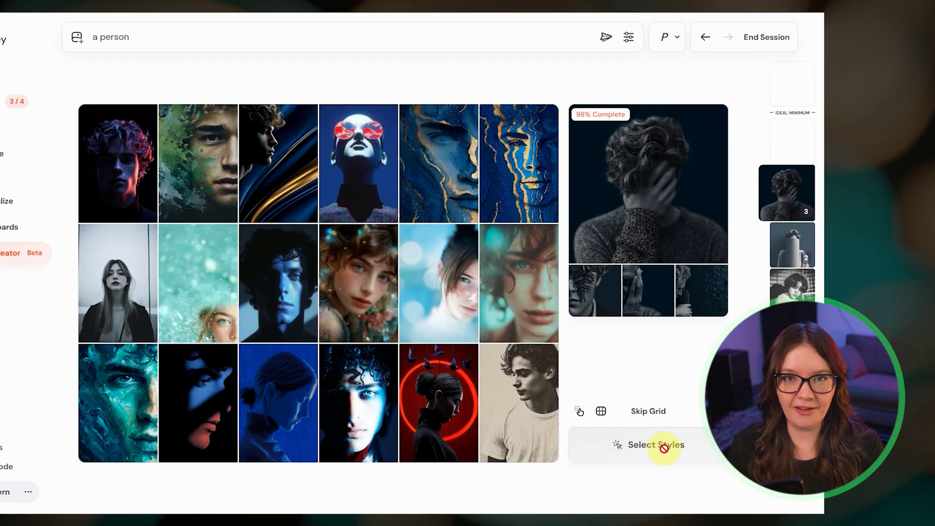
{"action": "left_click", "coordinate": [519, 282]}
{"action": "left_click", "coordinate": [358, 163]}
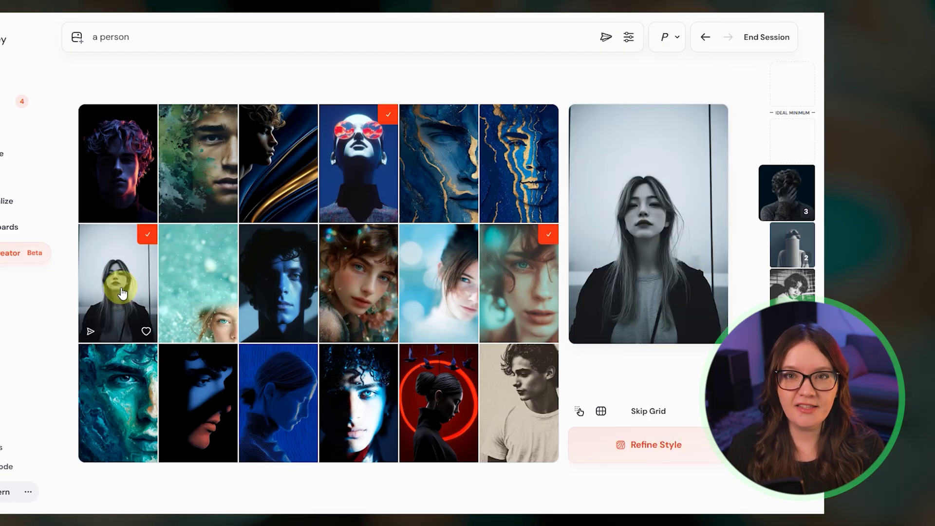
{"action": "left_click", "coordinate": [650, 443]}
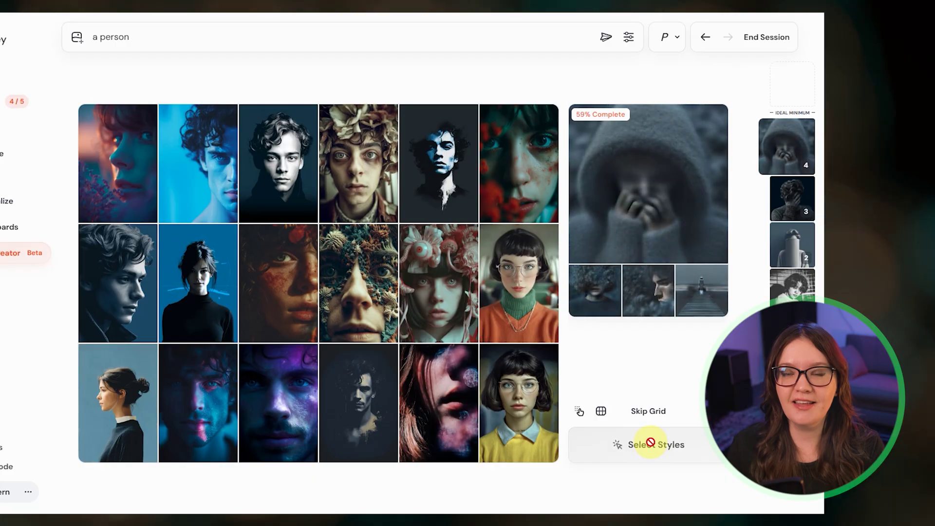
{"action": "left_click", "coordinate": [541, 409]}
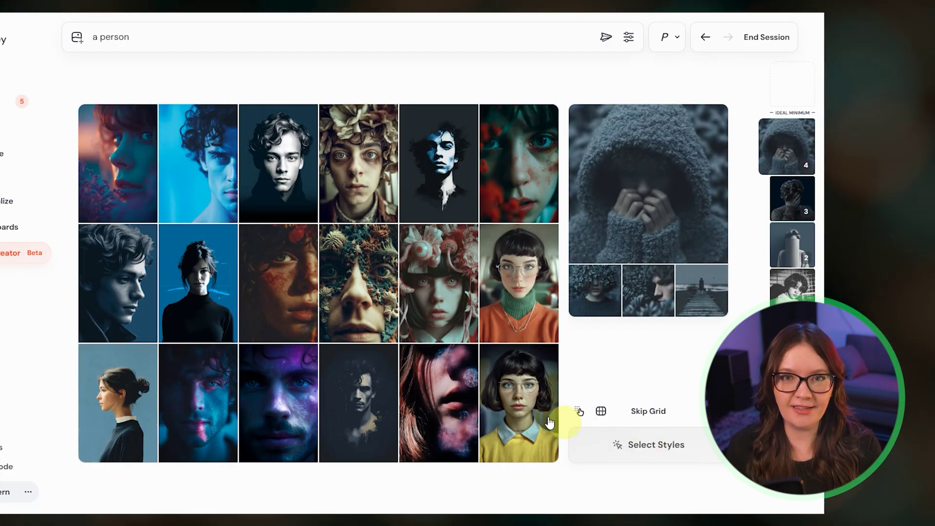
{"action": "left_click", "coordinate": [523, 282]}
{"action": "left_click", "coordinate": [655, 443]}
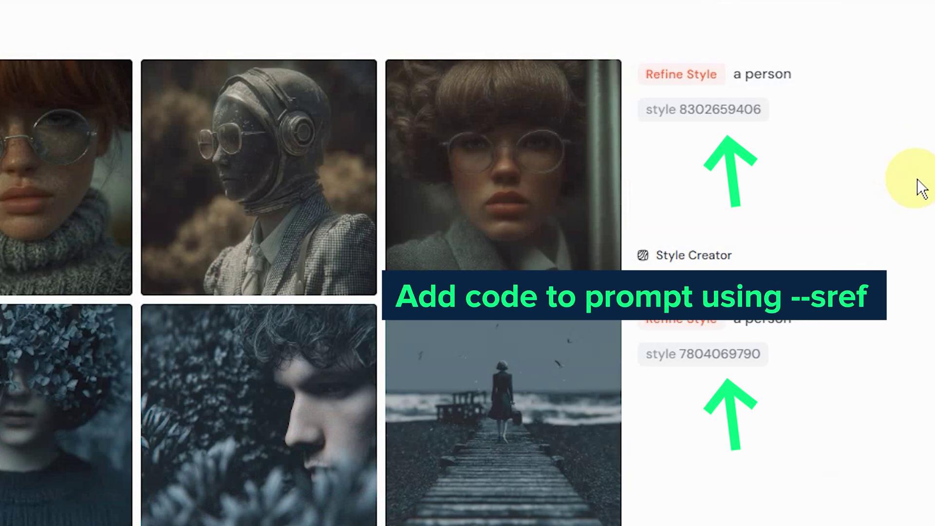
{"action": "scroll", "coordinate": [921, 188], "scroll_direction": "down", "scroll_amount": 2}
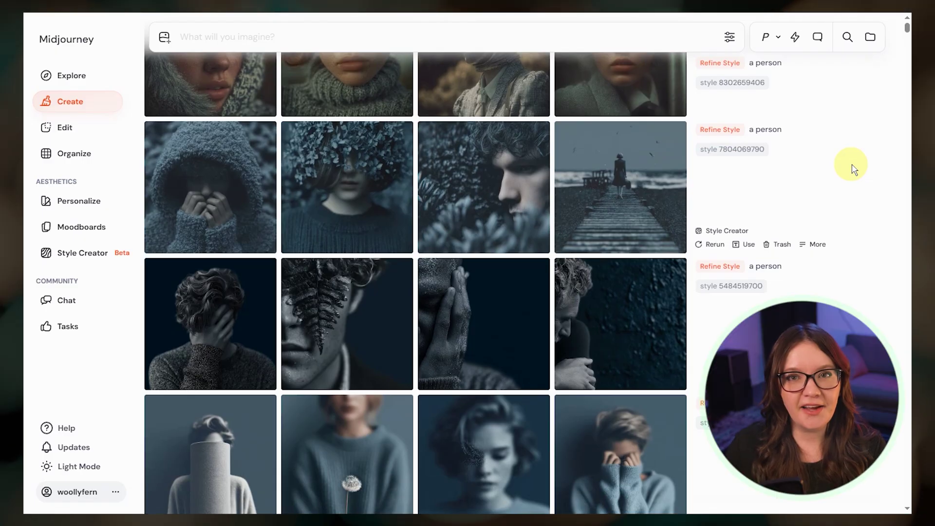
{"action": "scroll", "coordinate": [852, 168], "scroll_direction": "up", "scroll_amount": 1}
{"action": "scroll", "coordinate": [851, 168], "scroll_direction": "up", "scroll_amount": 1}
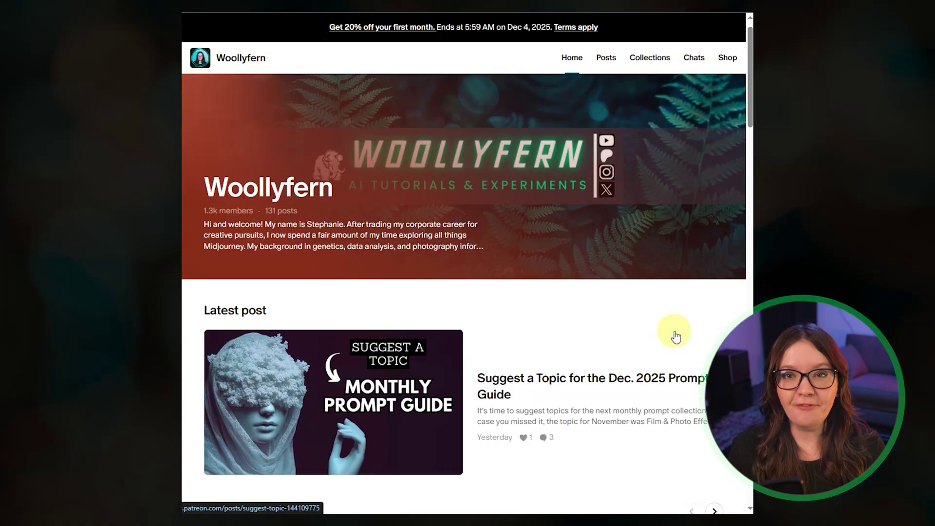
Open the Style Creator Demo post from Recent posts and play its video, skipping ahead
{"action": "scroll", "coordinate": [672, 334], "scroll_direction": "down", "scroll_amount": 5}
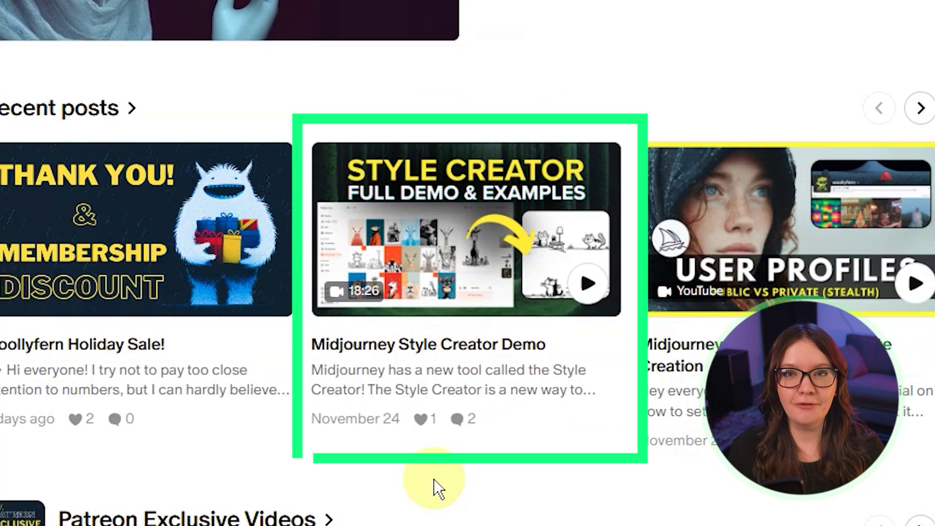
{"action": "left_click", "coordinate": [469, 348]}
{"action": "left_click", "coordinate": [542, 375]}
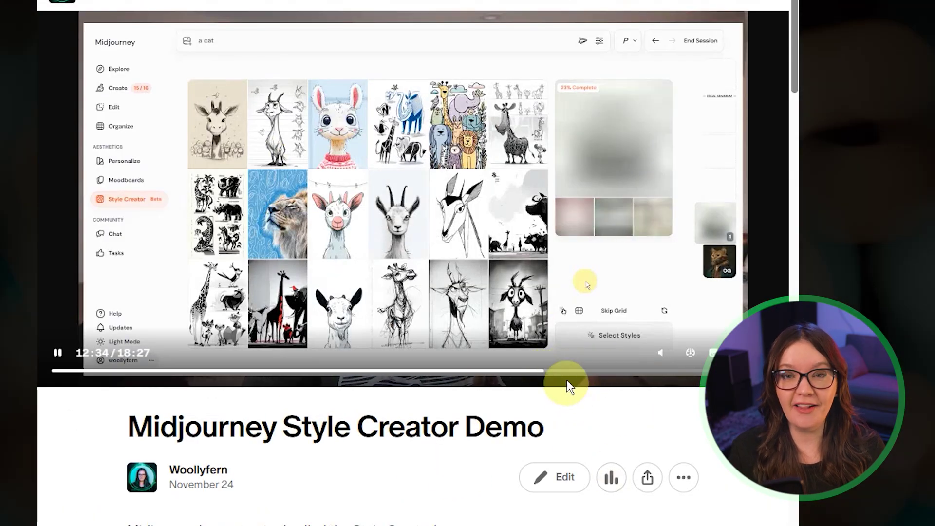
{"action": "left_click", "coordinate": [581, 370]}
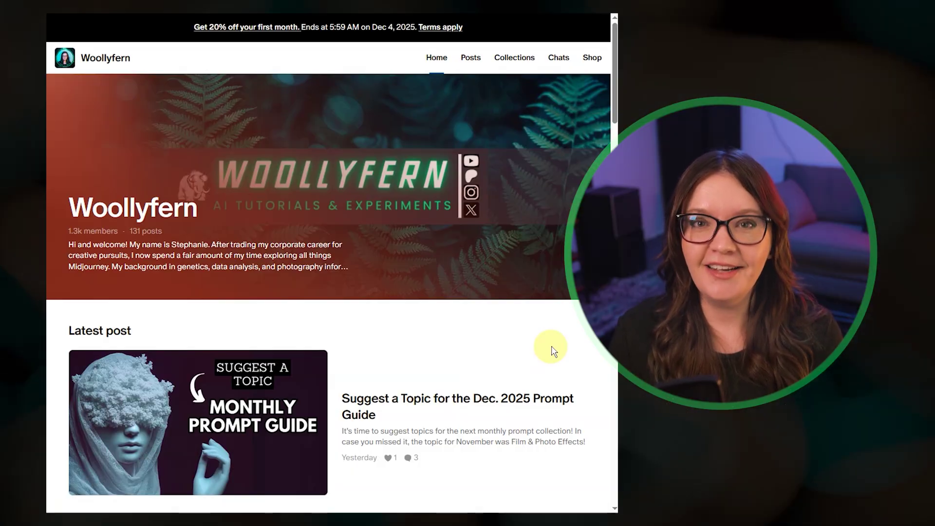
Page through the Recent posts and Patreon Exclusive Videos carousels
{"action": "scroll", "coordinate": [551, 346], "scroll_direction": "down", "scroll_amount": 6}
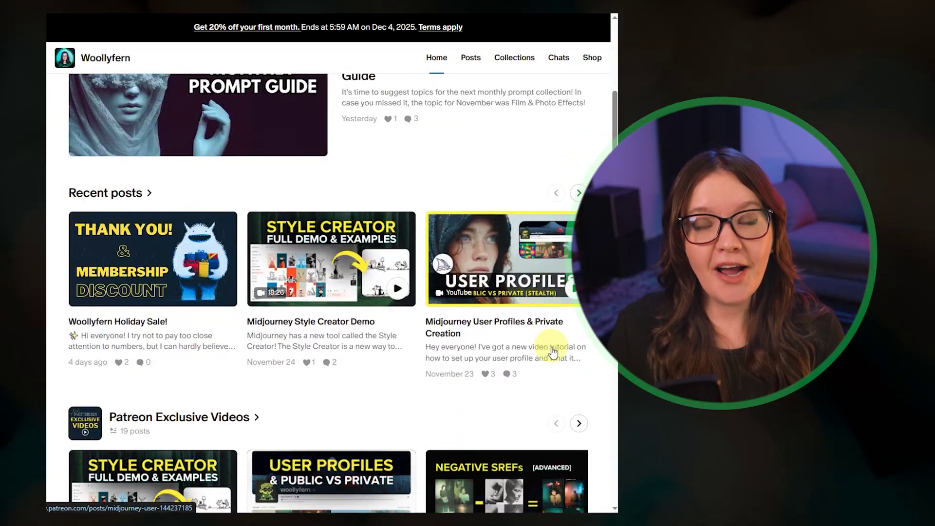
{"action": "left_click", "coordinate": [579, 193]}
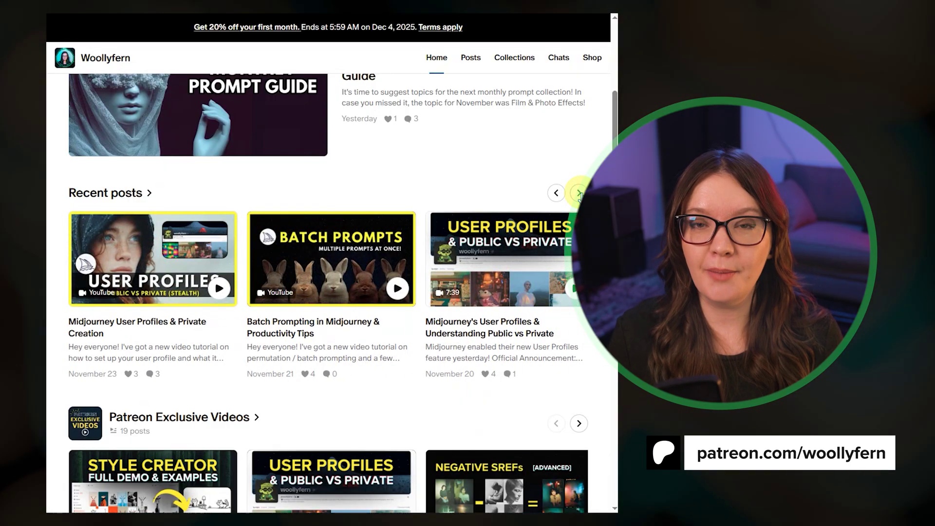
{"action": "left_click", "coordinate": [579, 192]}
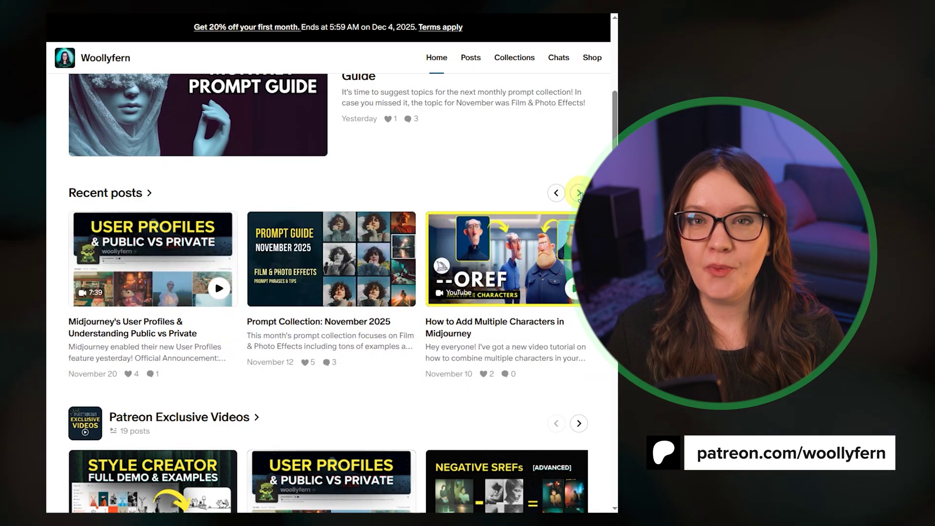
{"action": "scroll", "coordinate": [579, 195], "scroll_direction": "down", "scroll_amount": 3}
{"action": "scroll", "coordinate": [581, 197], "scroll_direction": "down", "scroll_amount": 3}
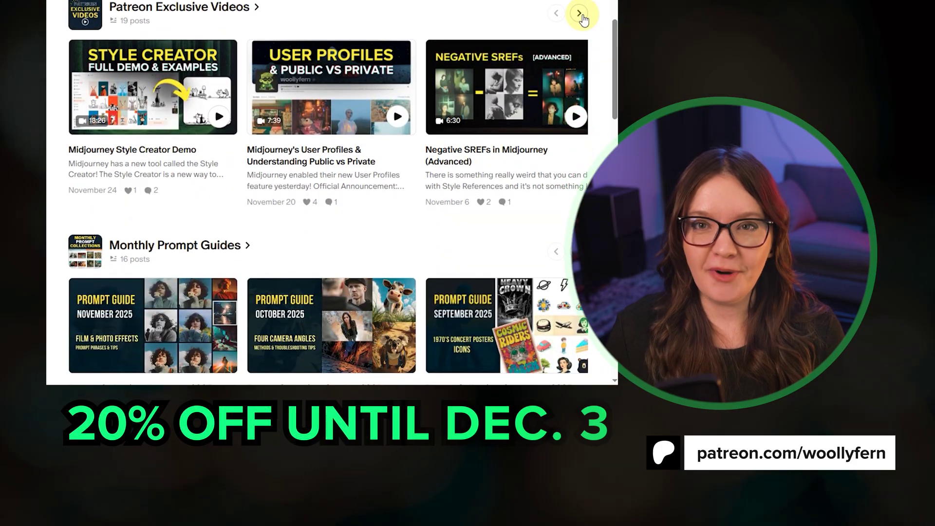
{"action": "left_click", "coordinate": [580, 142]}
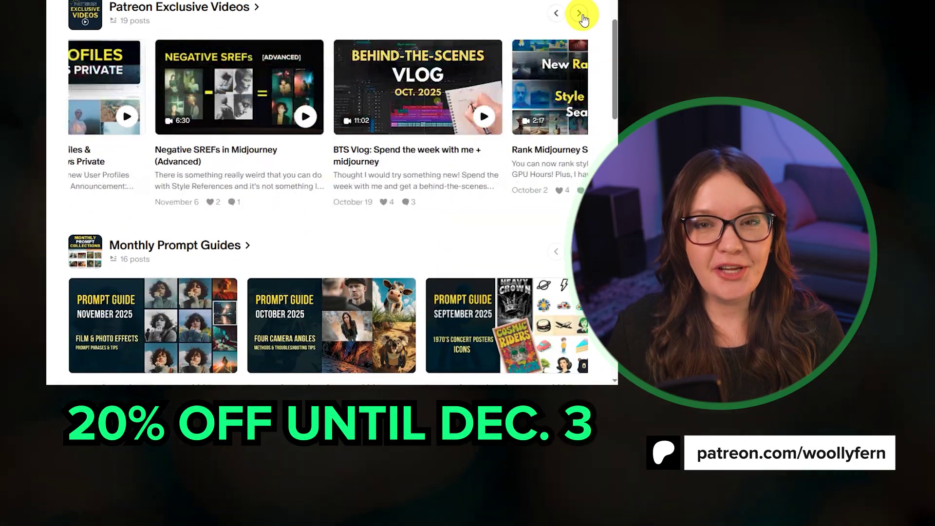
{"action": "scroll", "coordinate": [582, 18], "scroll_direction": "down", "scroll_amount": 4}
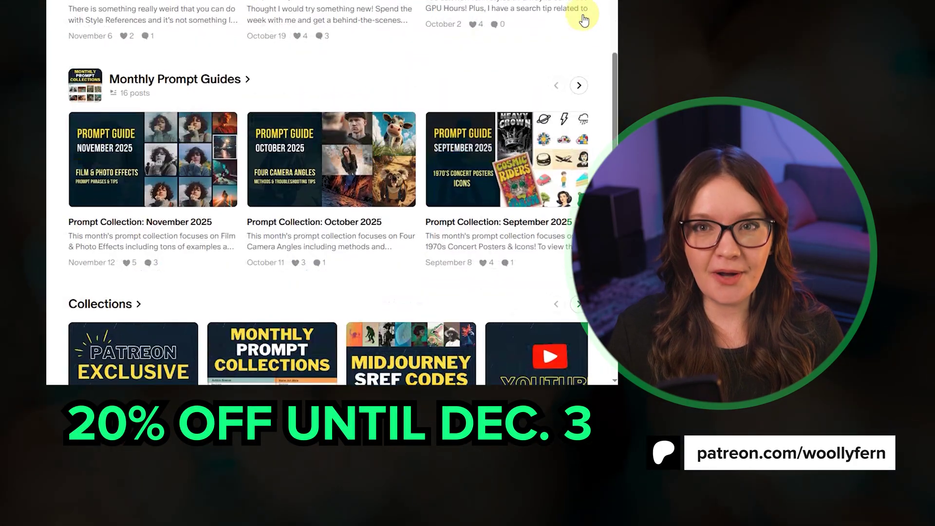
Open the Monthly Prompt Guides collection and scroll through its posts
{"action": "left_click", "coordinate": [206, 77]}
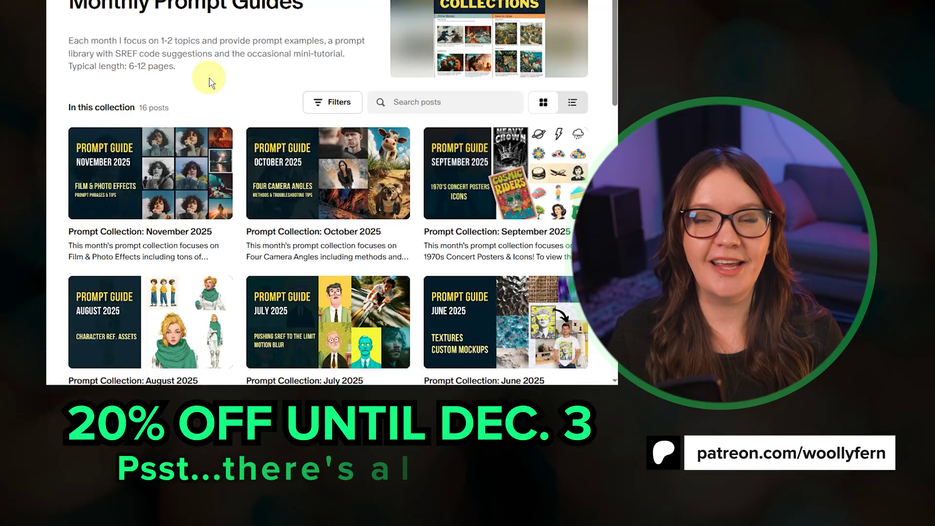
{"action": "scroll", "coordinate": [564, 51], "scroll_direction": "down", "scroll_amount": 5}
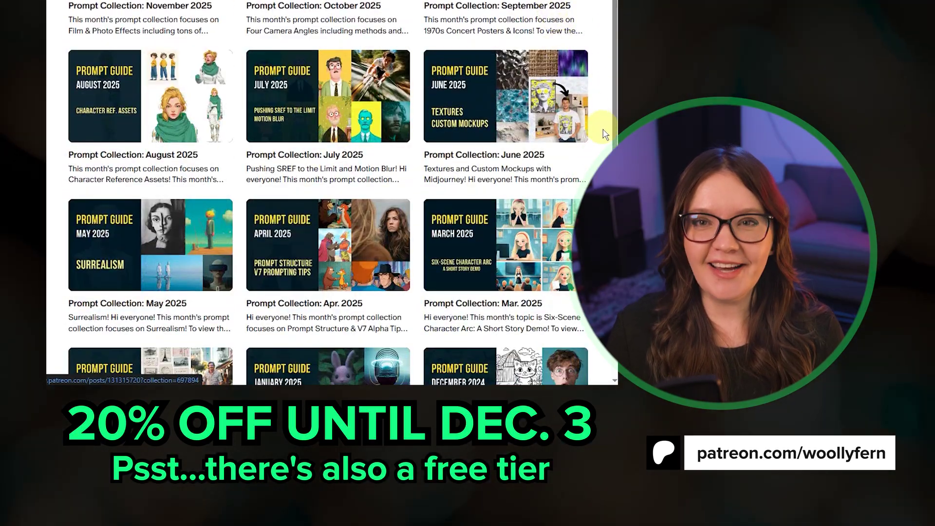
{"action": "scroll", "coordinate": [608, 141], "scroll_direction": "down", "scroll_amount": 5}
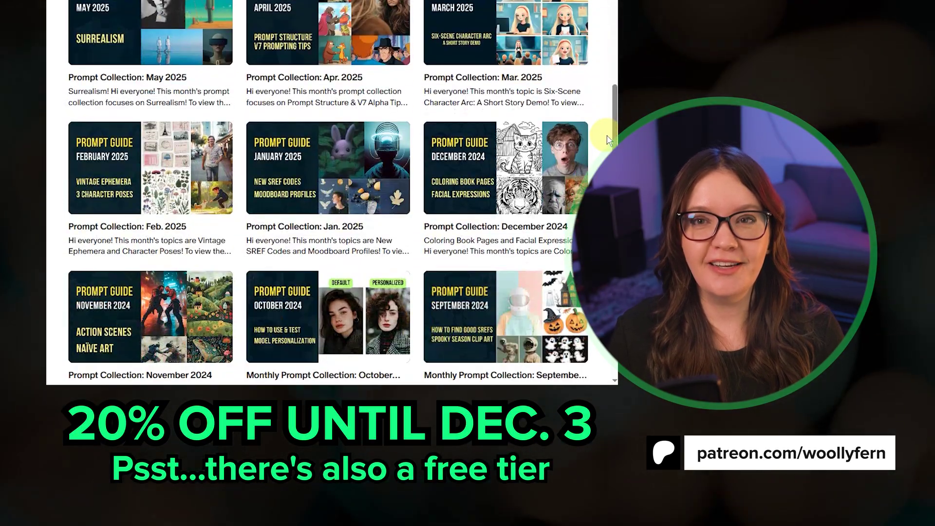
{"action": "scroll", "coordinate": [608, 140], "scroll_direction": "down", "scroll_amount": 4}
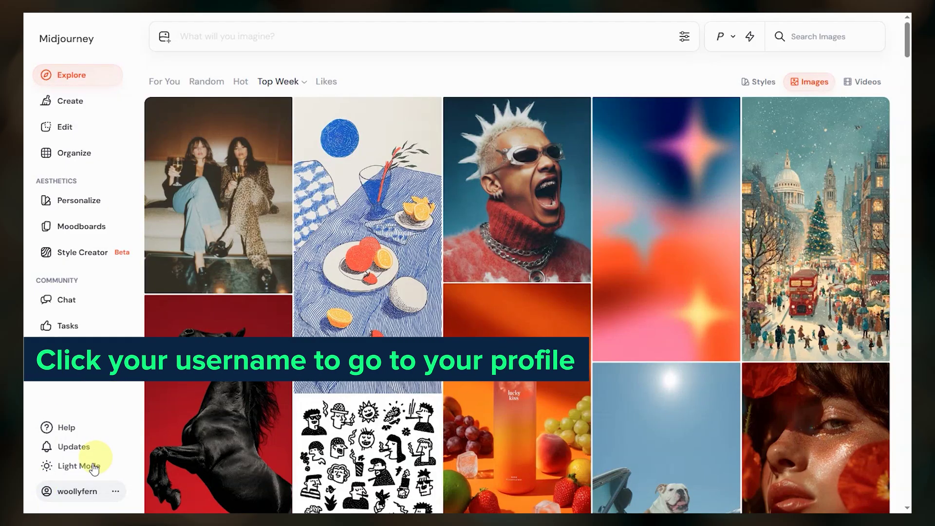
Open your profile page, view the Edit Profile form, and close it unchanged
{"action": "left_click", "coordinate": [77, 491]}
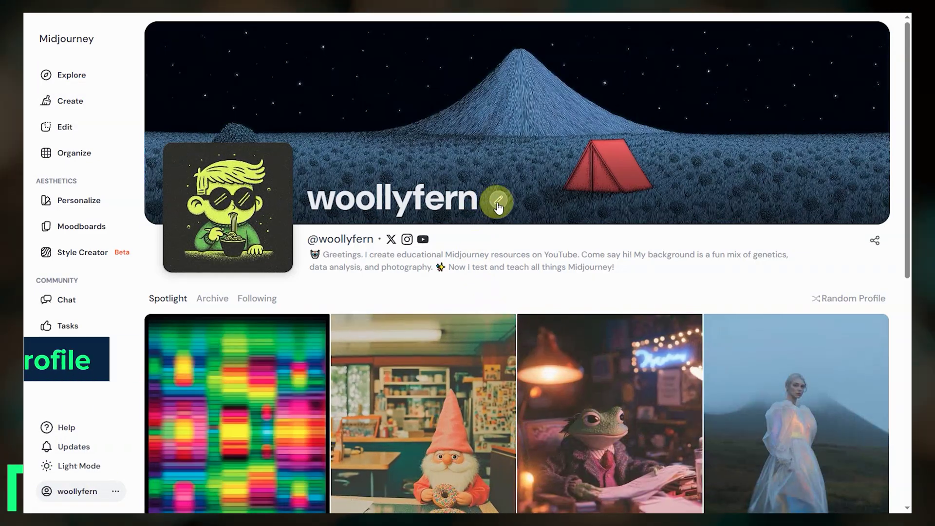
{"action": "left_click", "coordinate": [498, 199]}
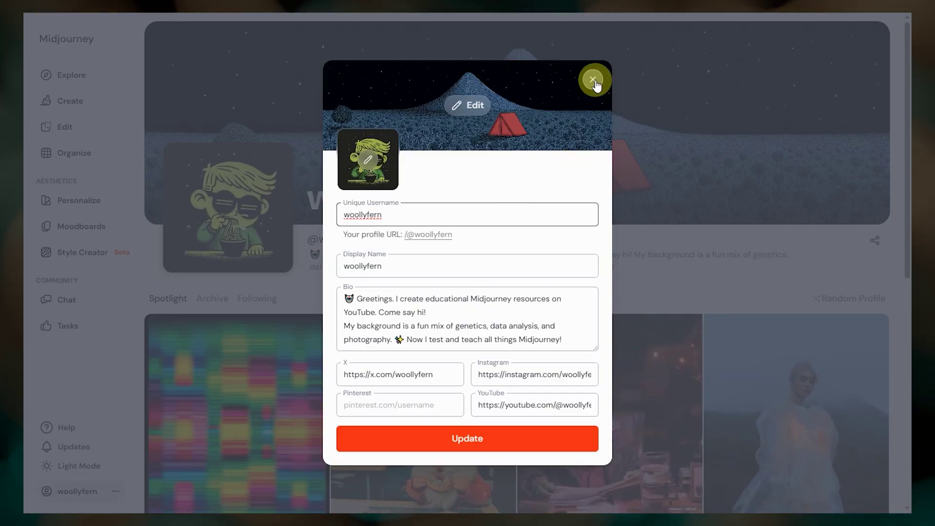
{"action": "left_click", "coordinate": [593, 80]}
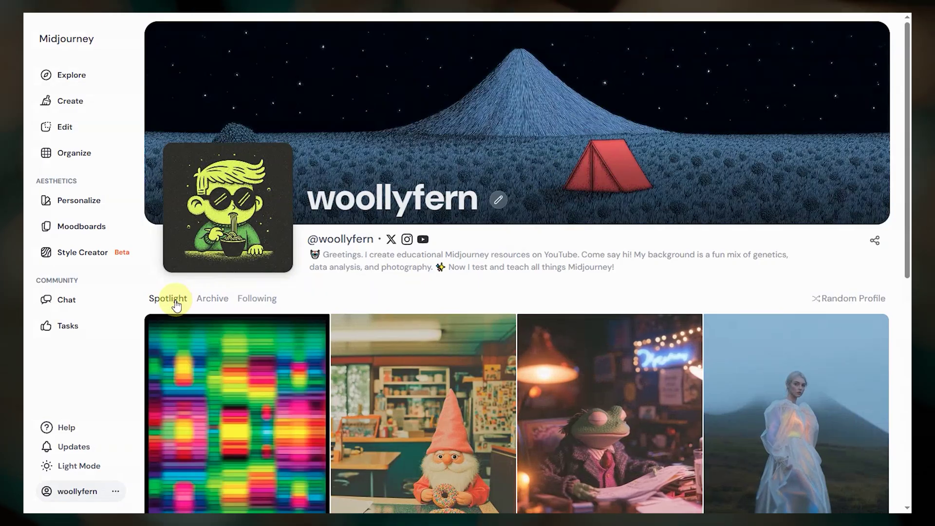
{"action": "scroll", "coordinate": [173, 302], "scroll_direction": "down", "scroll_amount": 5}
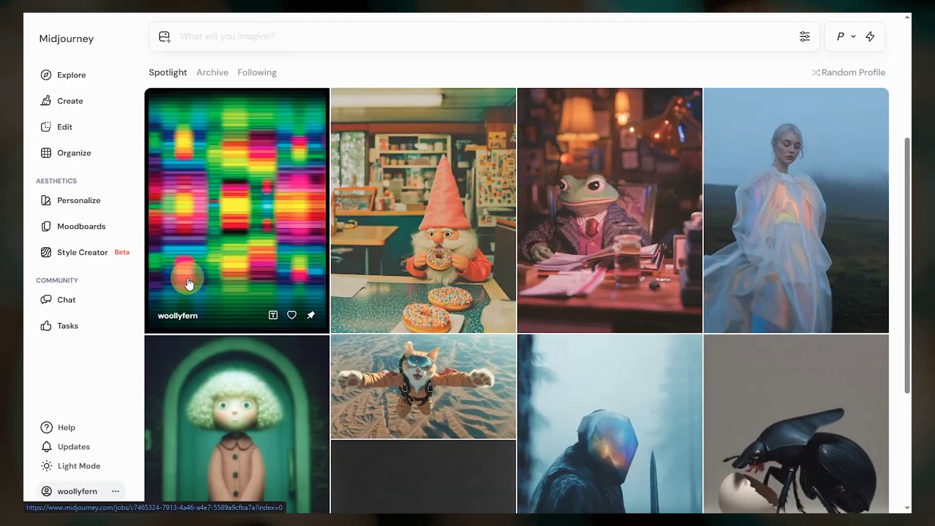
Switch the profile to the Archive tab and scroll through its generated-image thumbnails
{"action": "scroll", "coordinate": [195, 219], "scroll_direction": "up", "scroll_amount": 2}
{"action": "left_click", "coordinate": [214, 129]}
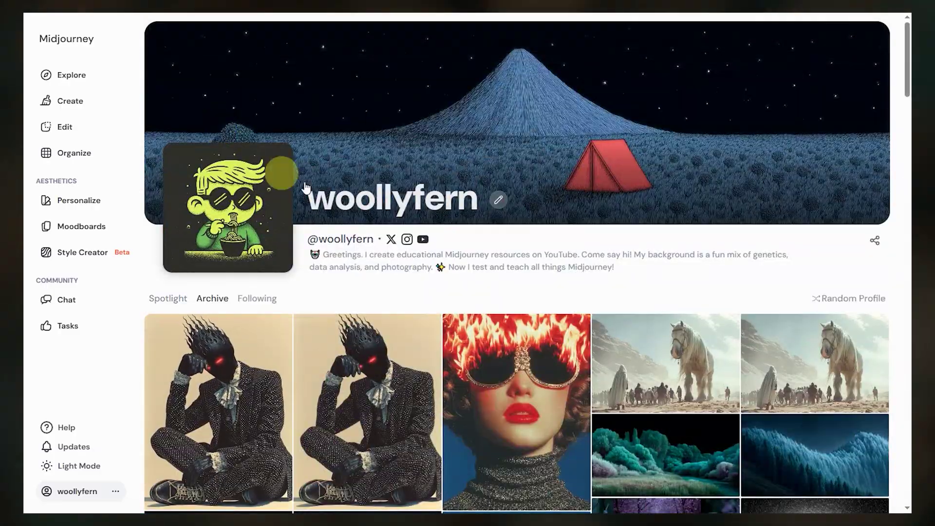
{"action": "scroll", "coordinate": [346, 192], "scroll_direction": "down", "scroll_amount": 2}
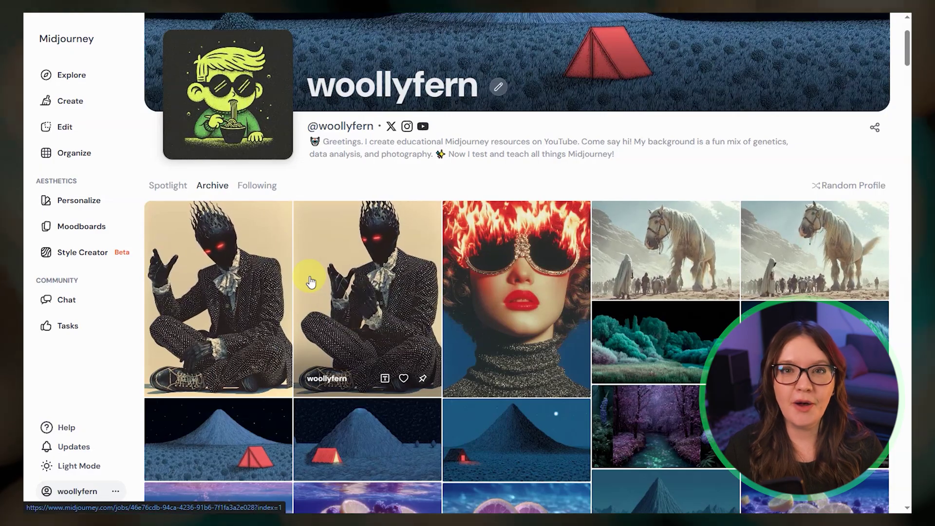
{"action": "scroll", "coordinate": [583, 287], "scroll_direction": "up", "scroll_amount": 3}
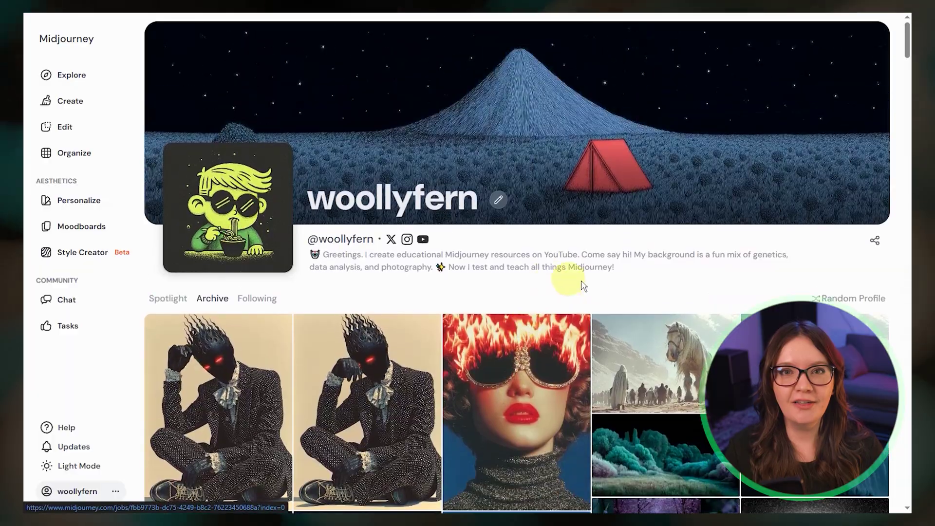
Visit a random user's profile, then open Chat and scroll the December events list
{"action": "left_click", "coordinate": [847, 299]}
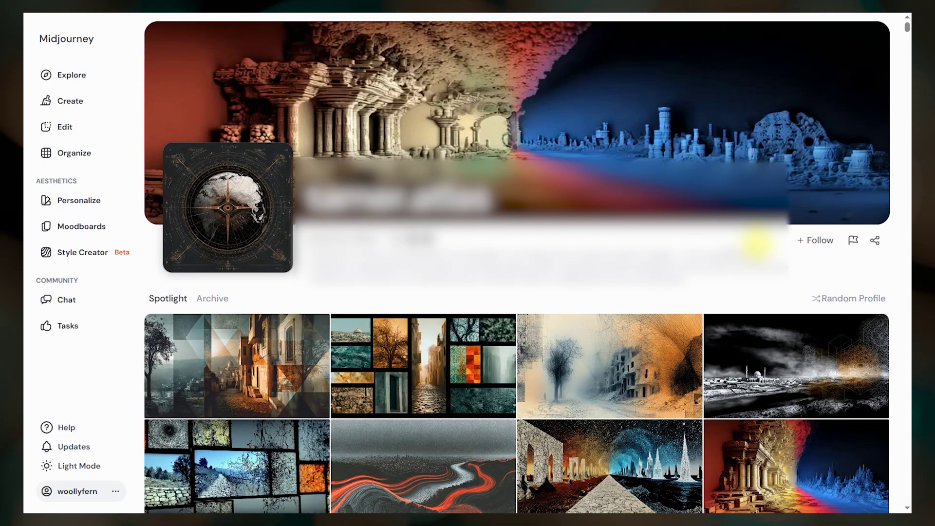
{"action": "left_click", "coordinate": [112, 304]}
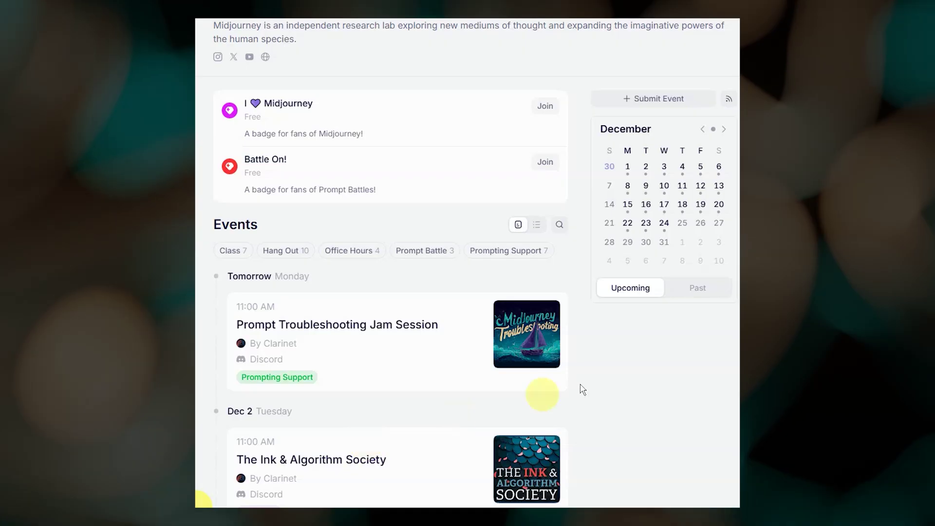
{"action": "scroll", "coordinate": [647, 380], "scroll_direction": "down", "scroll_amount": 8}
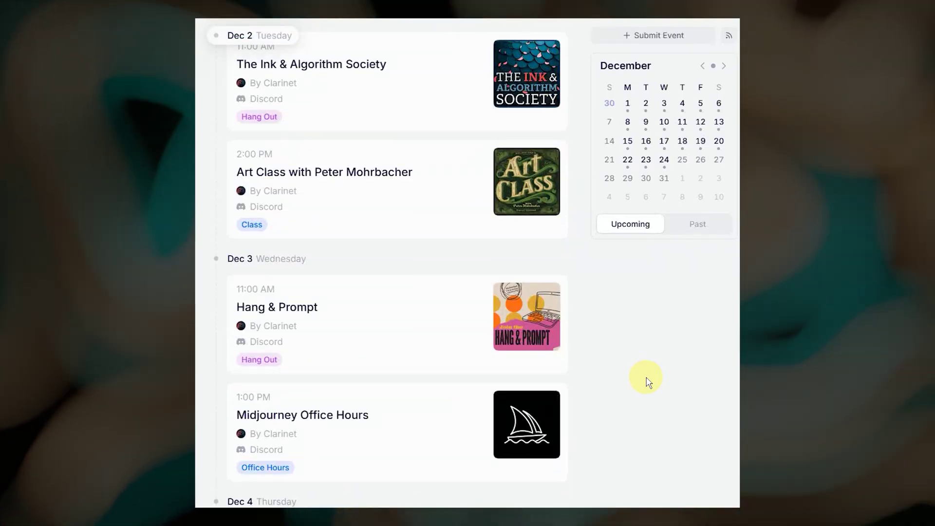
{"action": "scroll", "coordinate": [647, 379], "scroll_direction": "down", "scroll_amount": 6}
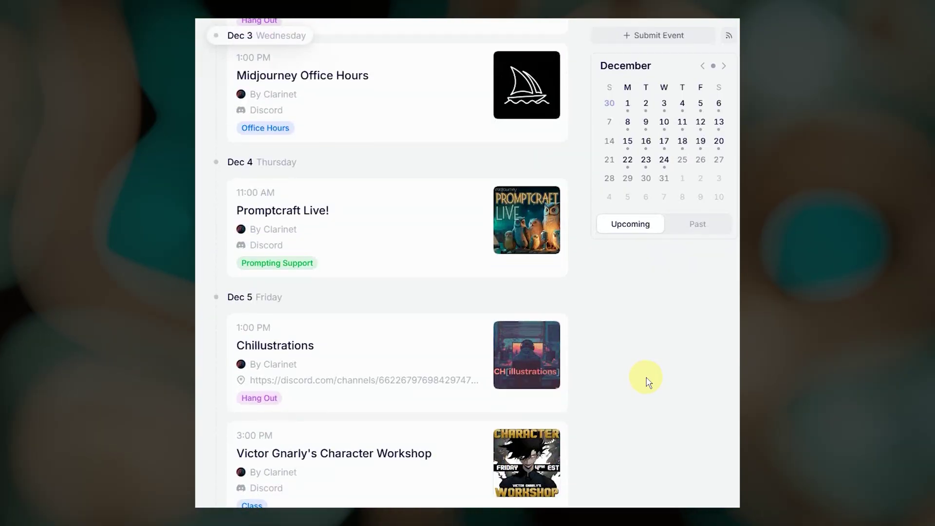
{"action": "scroll", "coordinate": [647, 380], "scroll_direction": "down", "scroll_amount": 6}
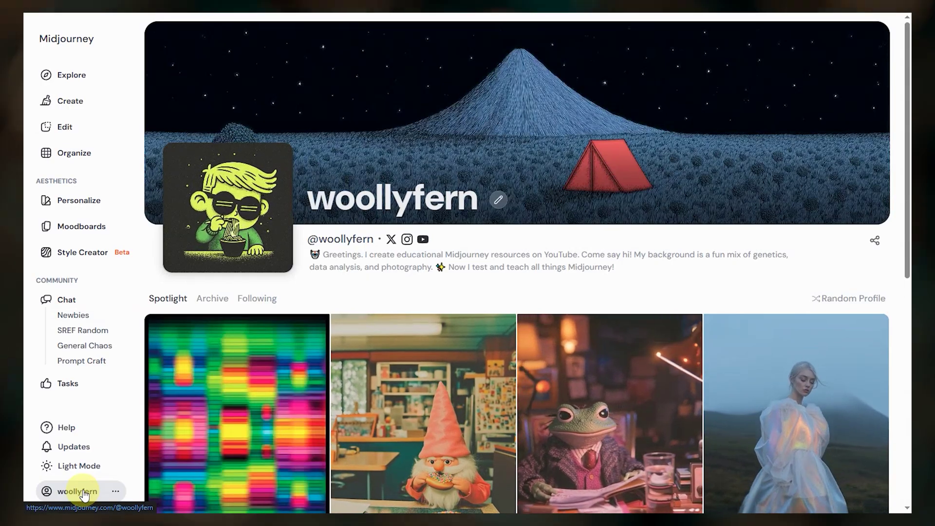